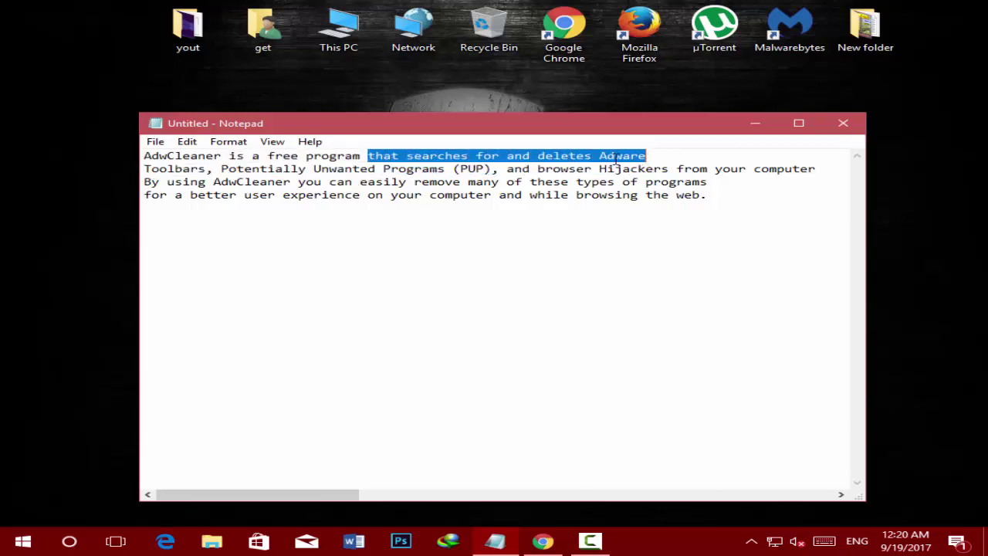
# Step: Read the Notepad description of AdwCleaner, covering adware, toolbars, potentially unwanted programs and browser hijackers
pyautogui.moveTo(206, 168); pyautogui.dragTo(144, 168)
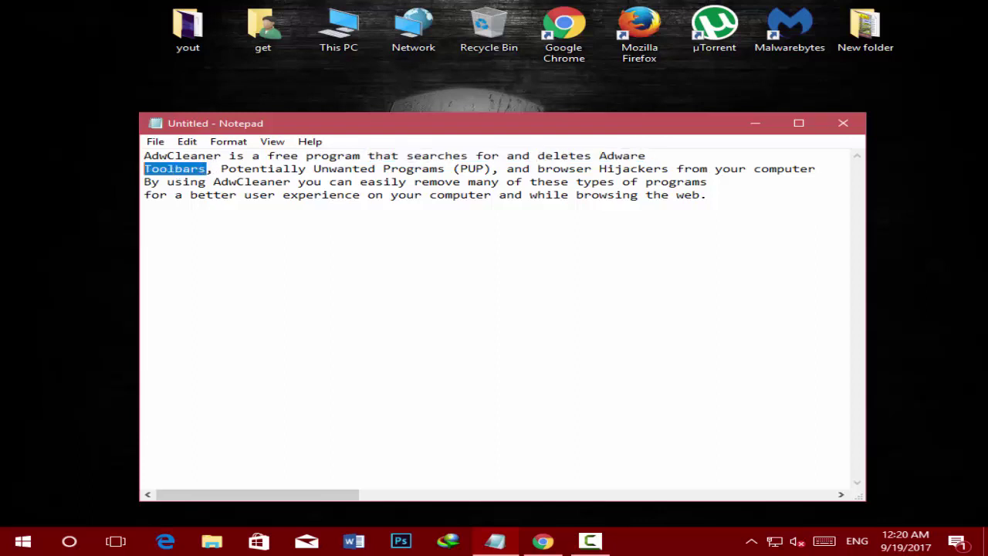
pyautogui.moveTo(221, 168); pyautogui.dragTo(816, 169)
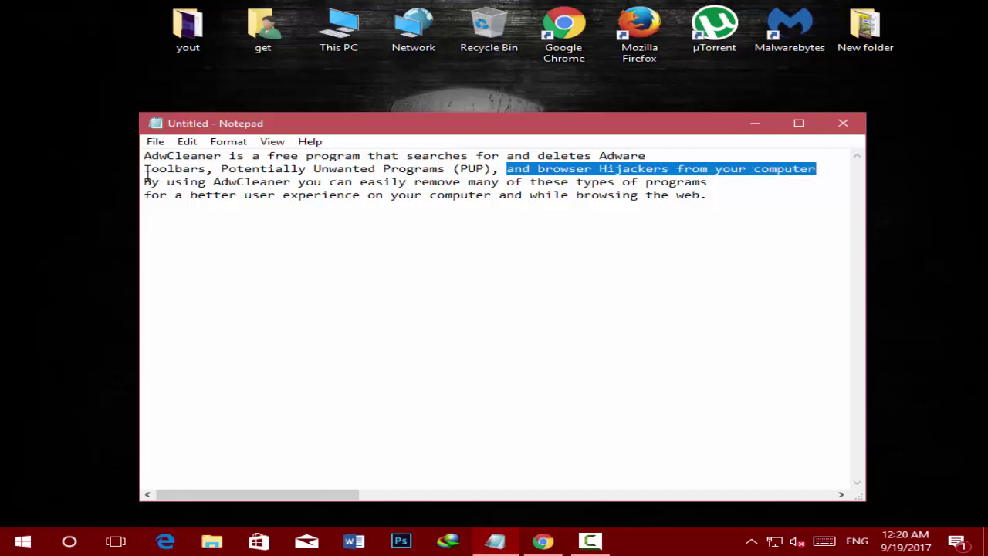
pyautogui.moveTo(146, 182); pyautogui.dragTo(718, 185)
pyautogui.click(503, 182)
pyautogui.click(580, 181)
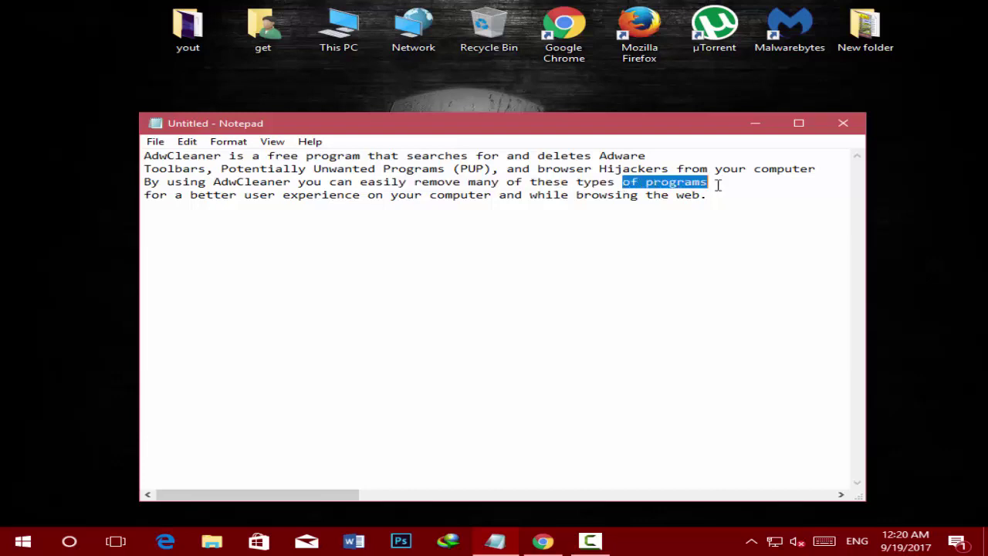
pyautogui.click(179, 194)
pyautogui.moveTo(144, 194); pyautogui.dragTo(144, 155)
pyautogui.click(191, 194)
pyautogui.click(307, 195)
pyautogui.click(697, 193)
pyautogui.click(743, 196)
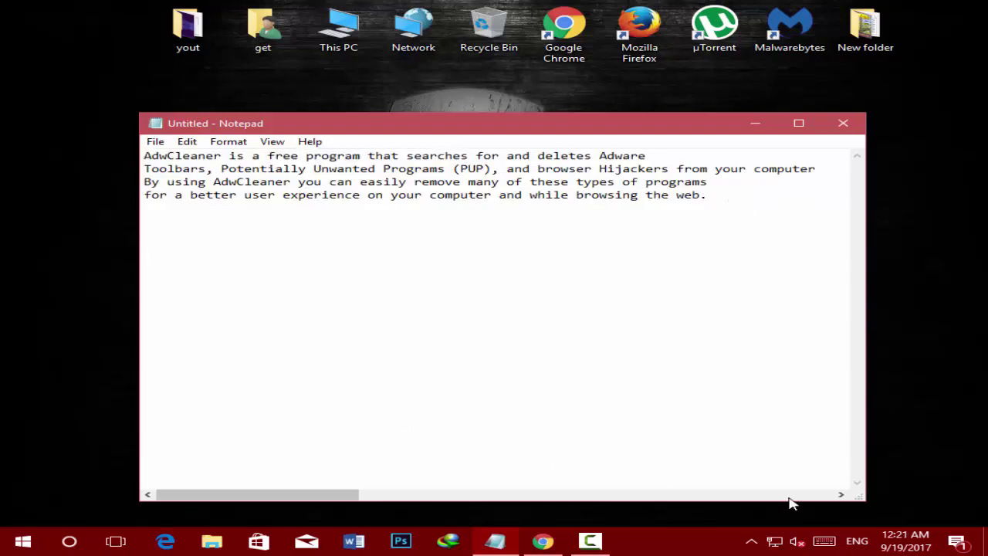
# Step: Minimize the Notepad window and launch adwcleaner_7.0.2.1 from the desktop
pyautogui.click(752, 123)
pyautogui.moveTo(799, 228); pyautogui.dragTo(575, 235)
pyautogui.click(581, 391)
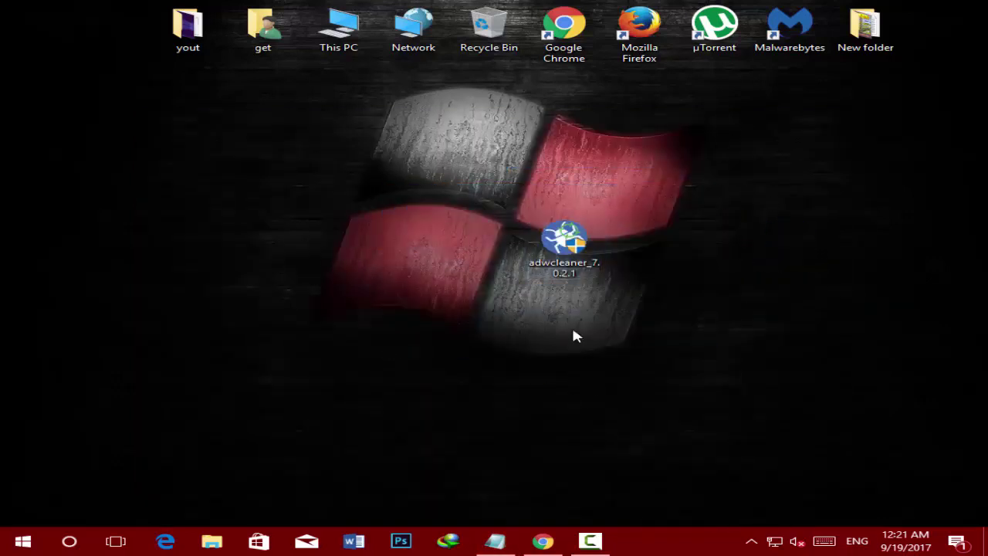
pyautogui.doubleClick(562, 250)
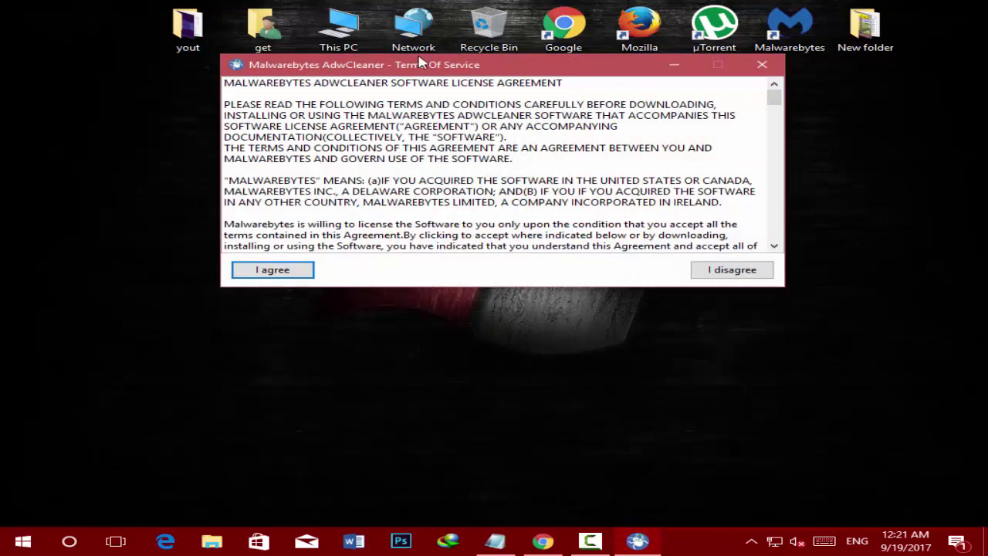
# Step: Examine the AdwCleaner license agreement's introduction and its sections on license, restrictions, duration and technical assistance
pyautogui.moveTo(421, 62); pyautogui.dragTo(420, 137)
pyautogui.scroll(-4, 340, 197)
pyautogui.scroll(5, 339, 199)
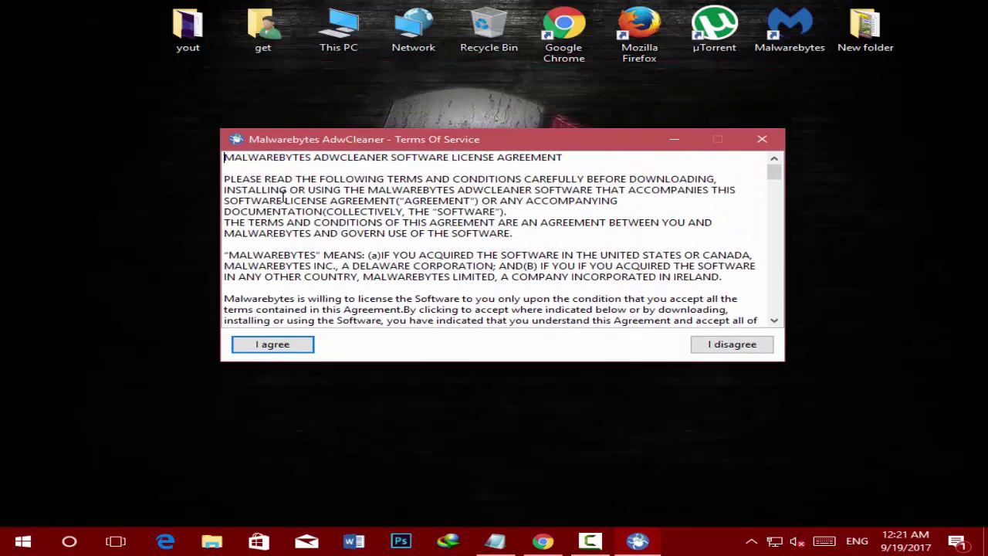
pyautogui.moveTo(288, 157); pyautogui.dragTo(600, 165)
pyautogui.scroll(-6, 441, 194)
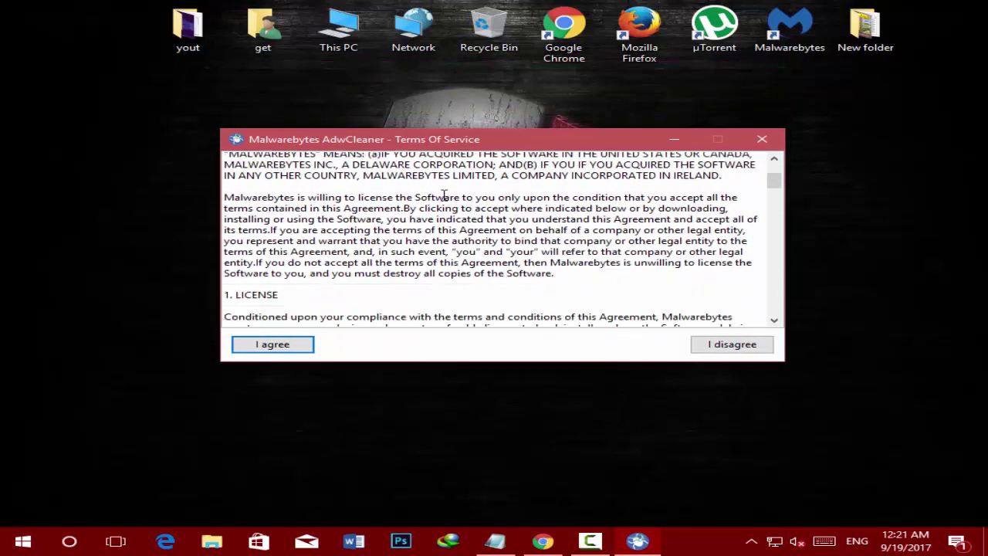
pyautogui.moveTo(235, 200); pyautogui.dragTo(324, 203)
pyautogui.click(327, 204)
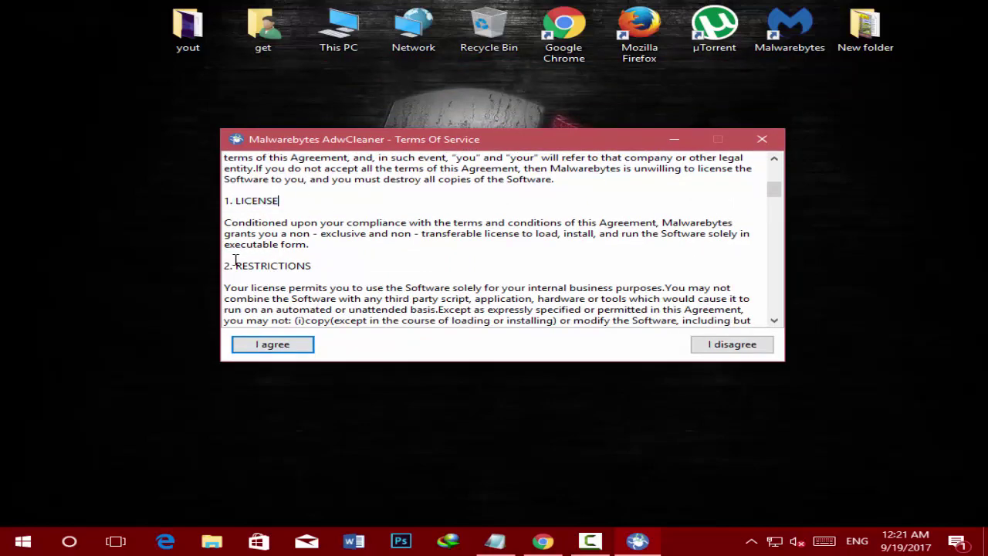
pyautogui.moveTo(236, 266); pyautogui.dragTo(378, 264)
pyautogui.scroll(-8, 378, 269)
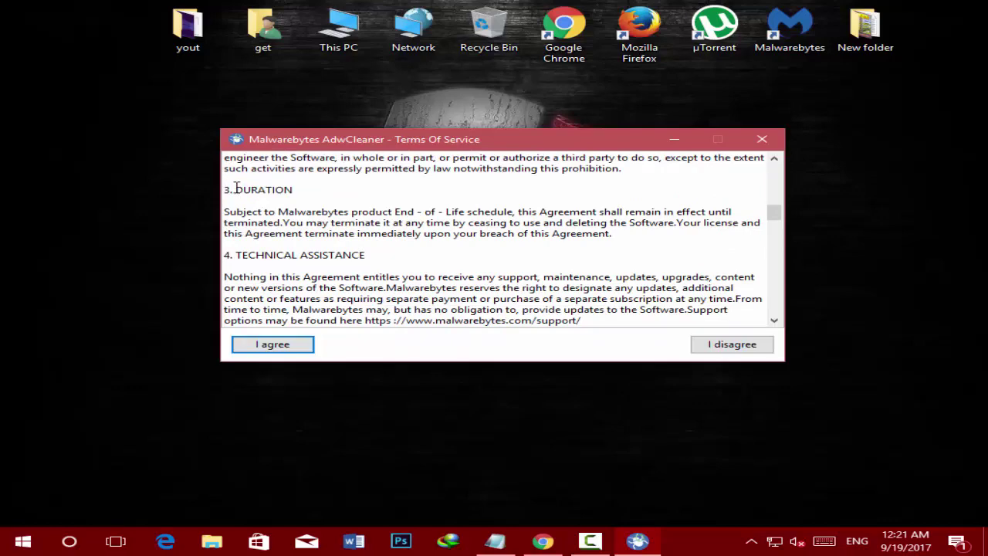
pyautogui.moveTo(237, 189); pyautogui.dragTo(365, 189)
pyautogui.moveTo(239, 255); pyautogui.dragTo(505, 254)
pyautogui.scroll(-8, 505, 254)
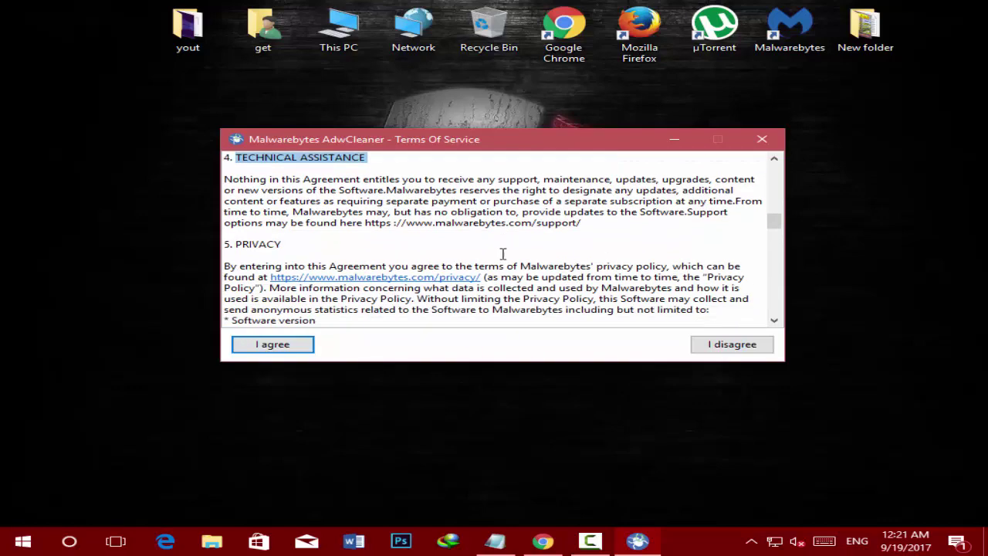
# Step: Examine the agreement's privacy data list, the disclaimer and limitation of liability, and the export control section
pyautogui.scroll(2, 428, 240)
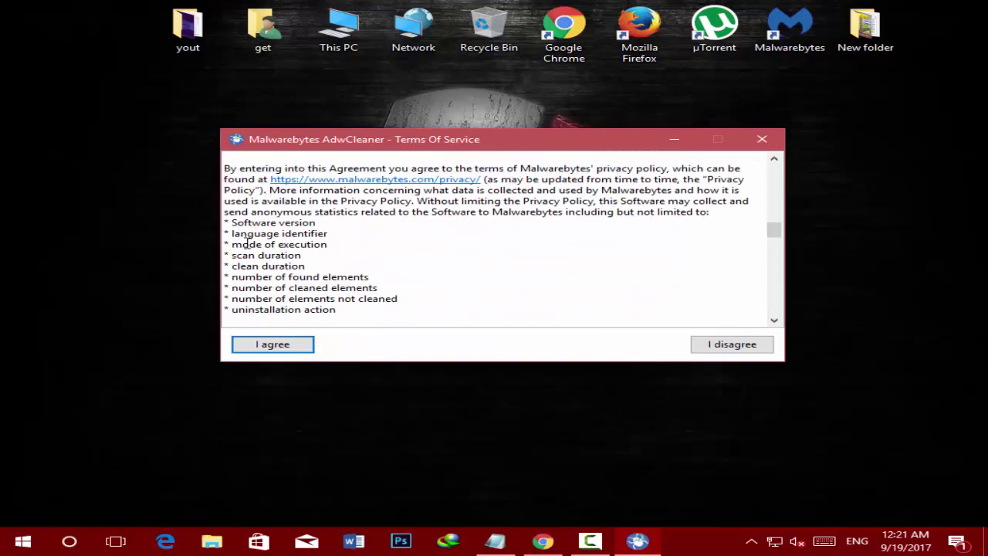
pyautogui.moveTo(237, 265); pyautogui.dragTo(345, 252)
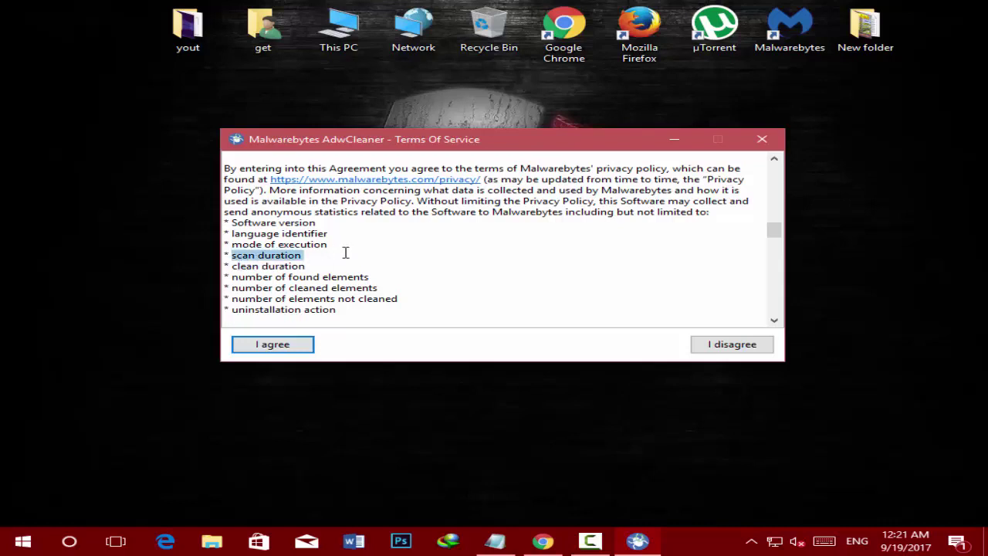
pyautogui.moveTo(262, 278); pyautogui.dragTo(372, 278)
pyautogui.moveTo(247, 298); pyautogui.dragTo(401, 298)
pyautogui.moveTo(287, 287); pyautogui.dragTo(437, 284)
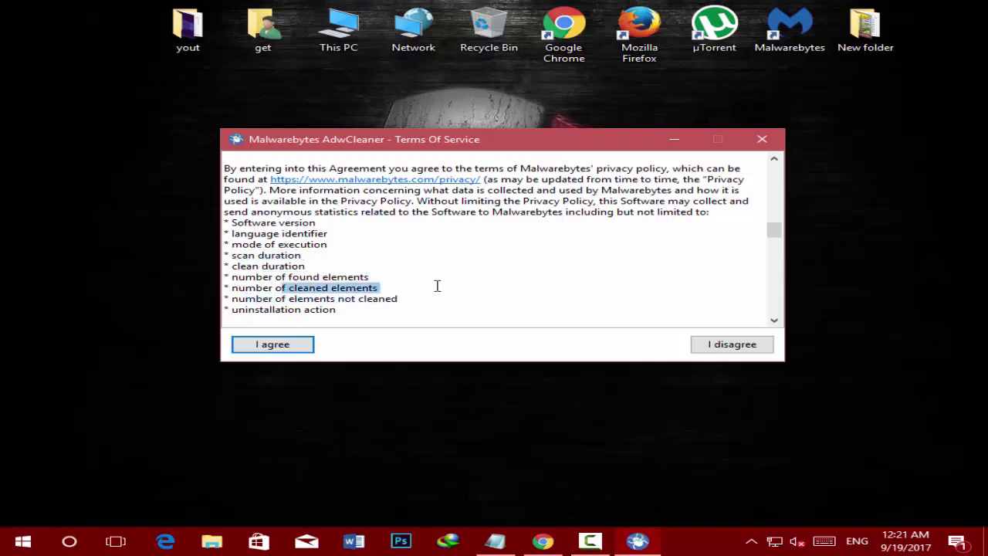
pyautogui.scroll(-1, 406, 279)
pyautogui.moveTo(235, 298); pyautogui.dragTo(533, 298)
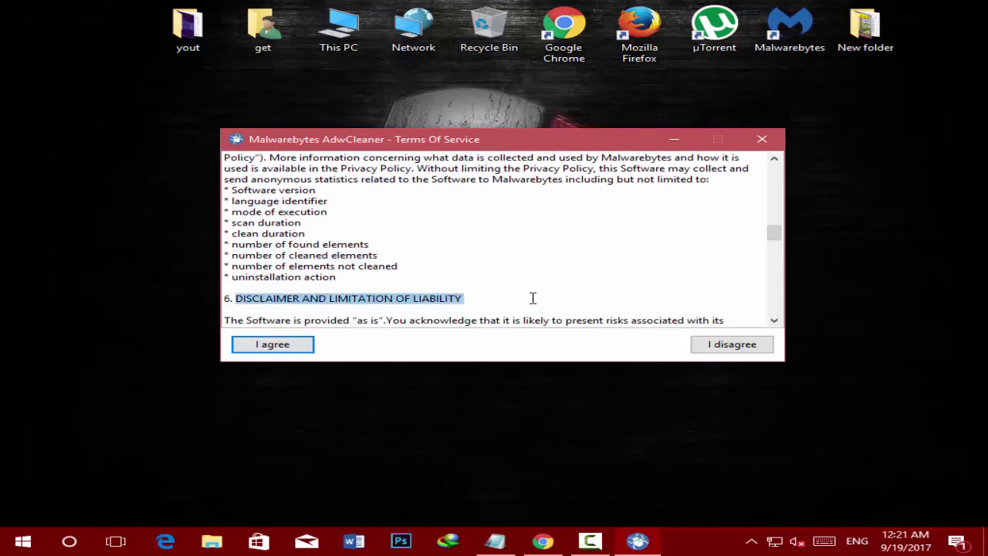
pyautogui.tripleClick(349, 299)
pyautogui.tripleClick(351, 299)
pyautogui.scroll(-3, 430, 296)
pyautogui.scroll(-3, 426, 288)
pyautogui.scroll(1, 426, 288)
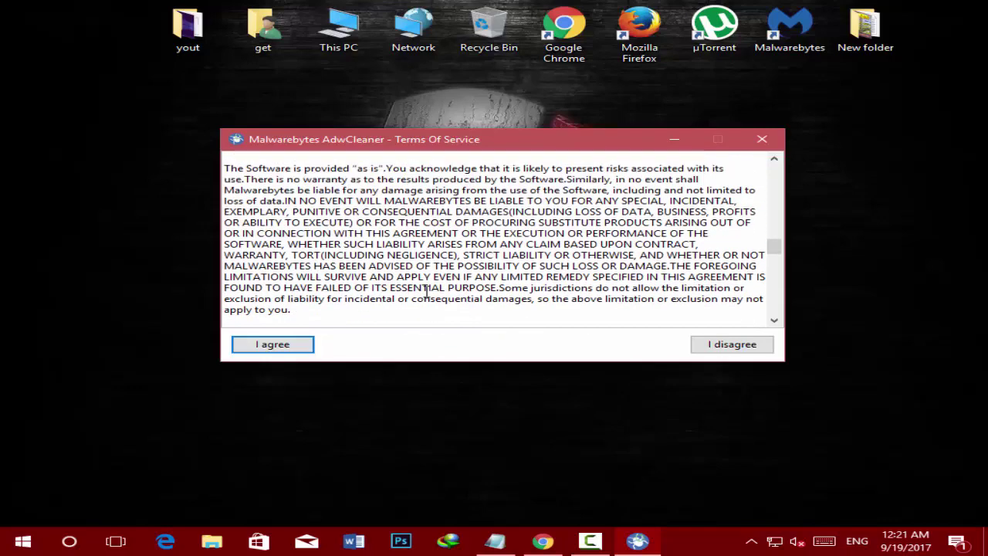
pyautogui.scroll(-1, 427, 287)
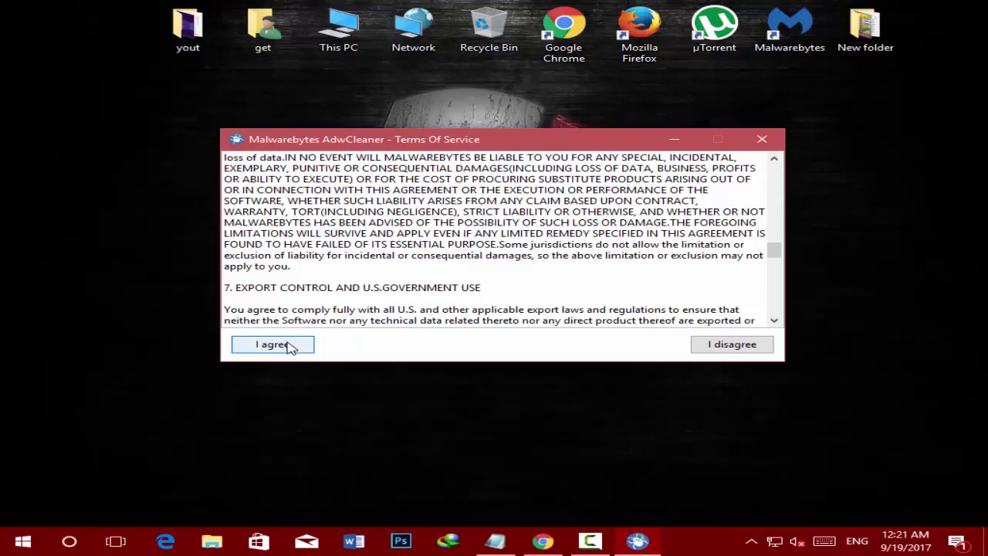
pyautogui.moveTo(287, 287); pyautogui.dragTo(516, 287)
pyautogui.click(516, 287)
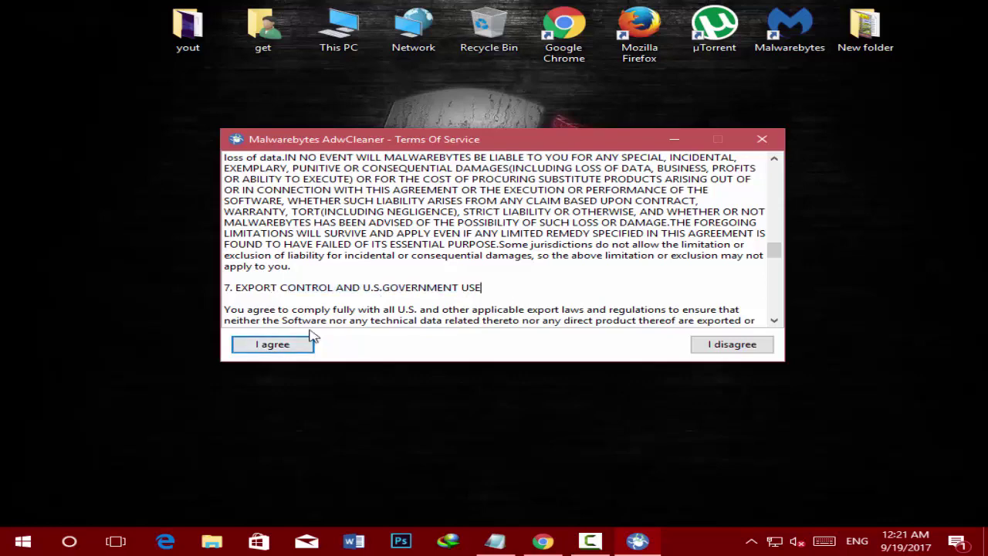
# Step: Agree to the AdwCleaner terms of service and move the main window lower on the desktop
pyautogui.click(284, 344)
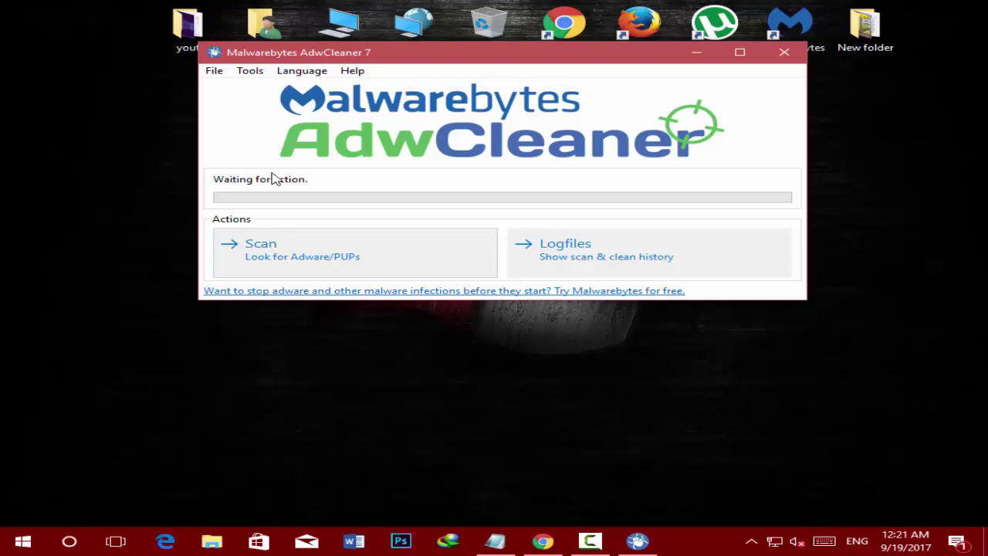
pyautogui.moveTo(513, 58); pyautogui.dragTo(492, 119)
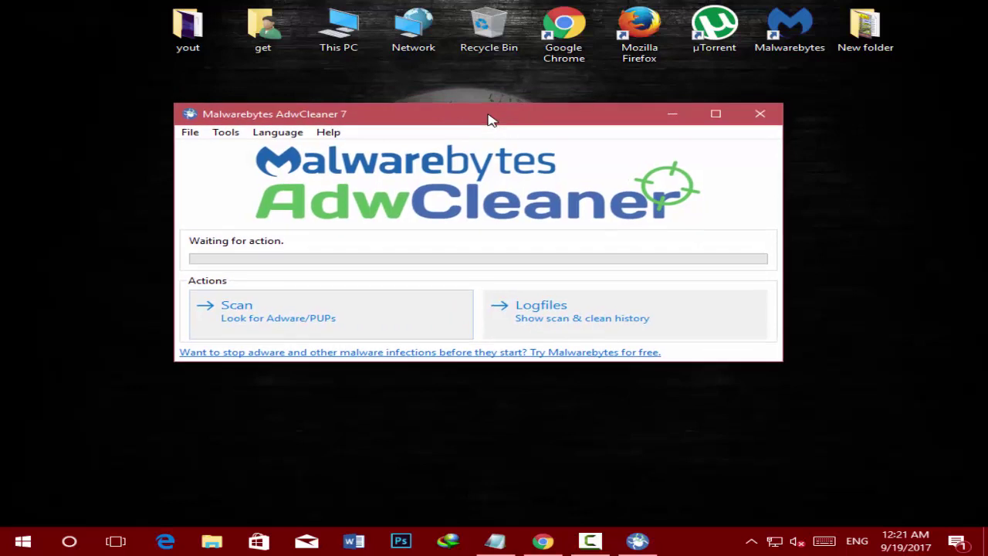
pyautogui.click(226, 132)
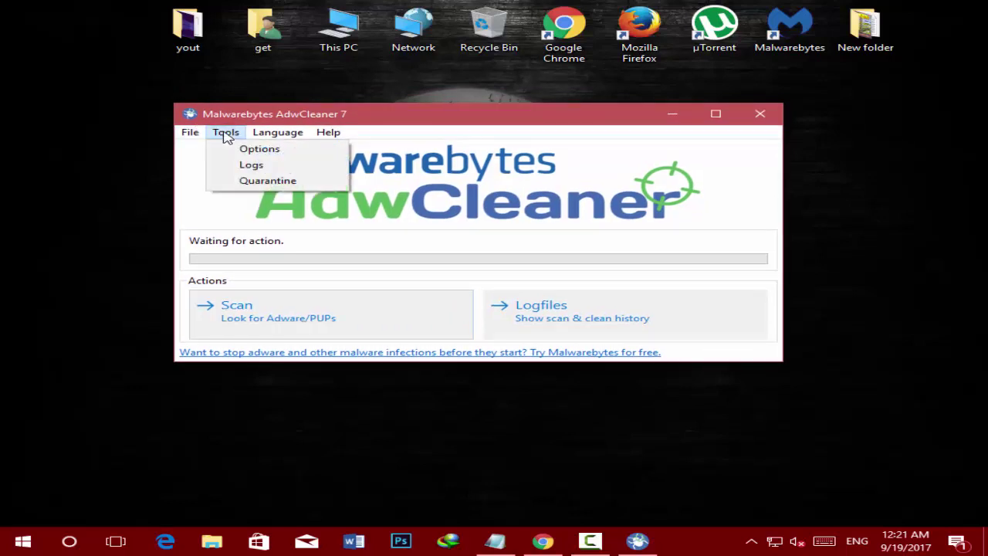
pyautogui.click(191, 134)
pyautogui.click(190, 134)
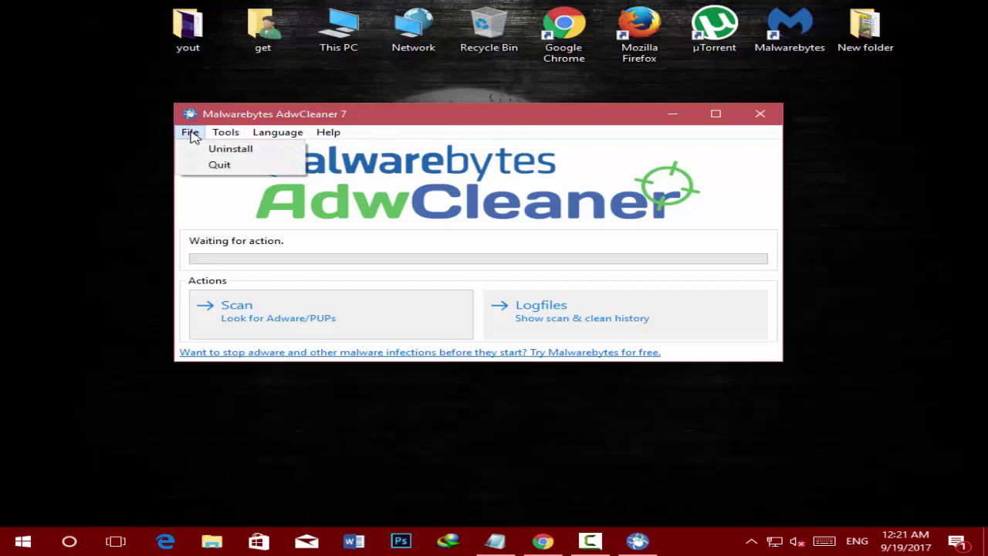
pyautogui.click(108, 157)
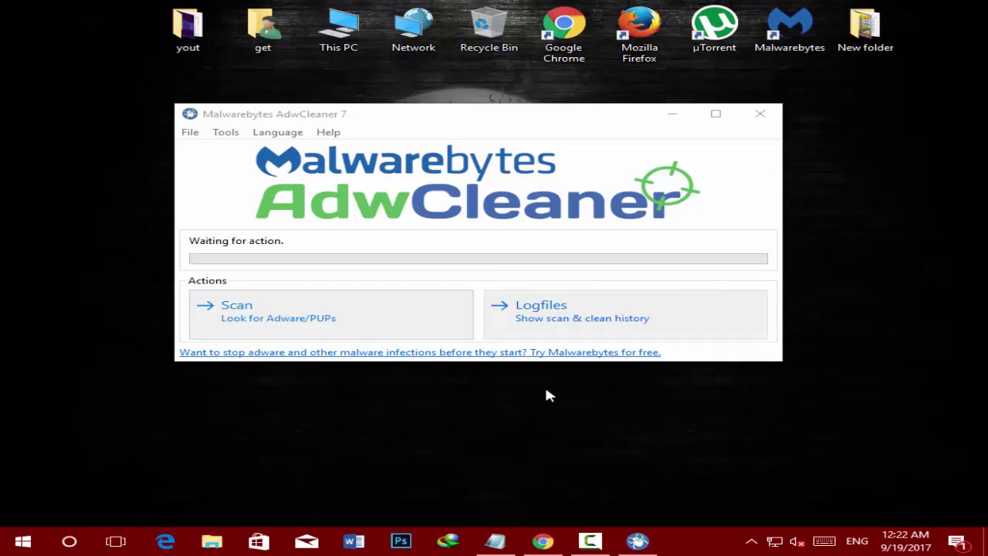
pyautogui.click(589, 543)
pyautogui.click(888, 470)
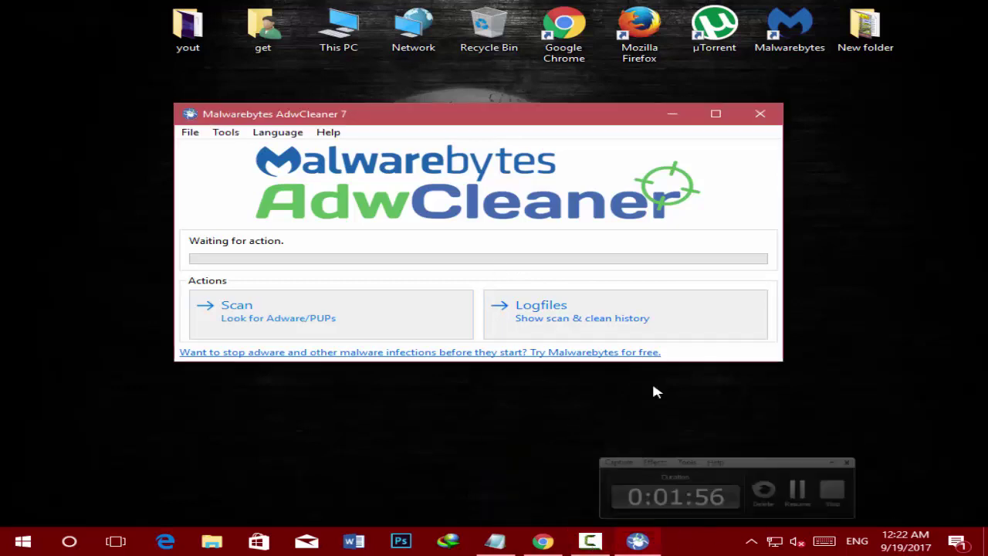
# Step: Set the database to Local in the AdwCleaner options and save the settings
pyautogui.click(233, 135)
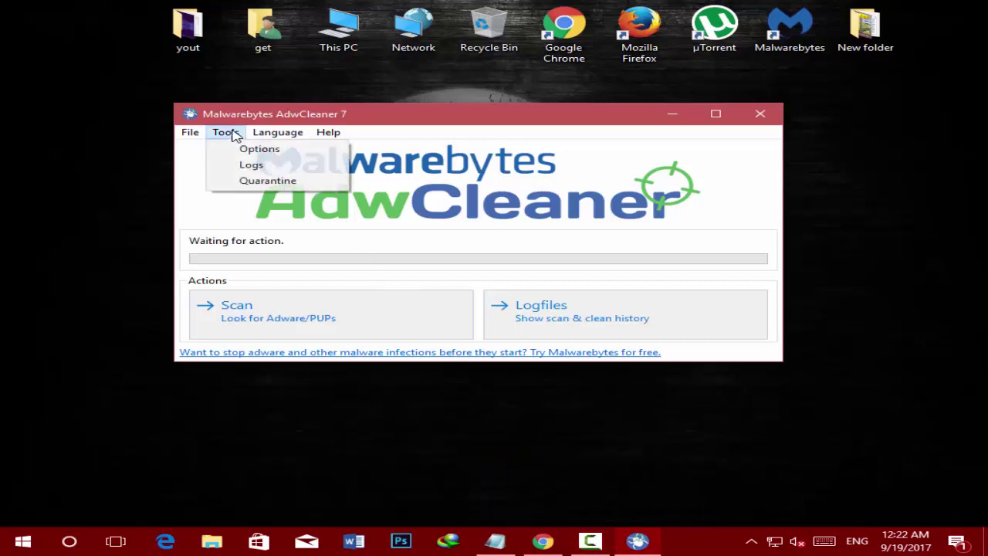
pyautogui.click(272, 153)
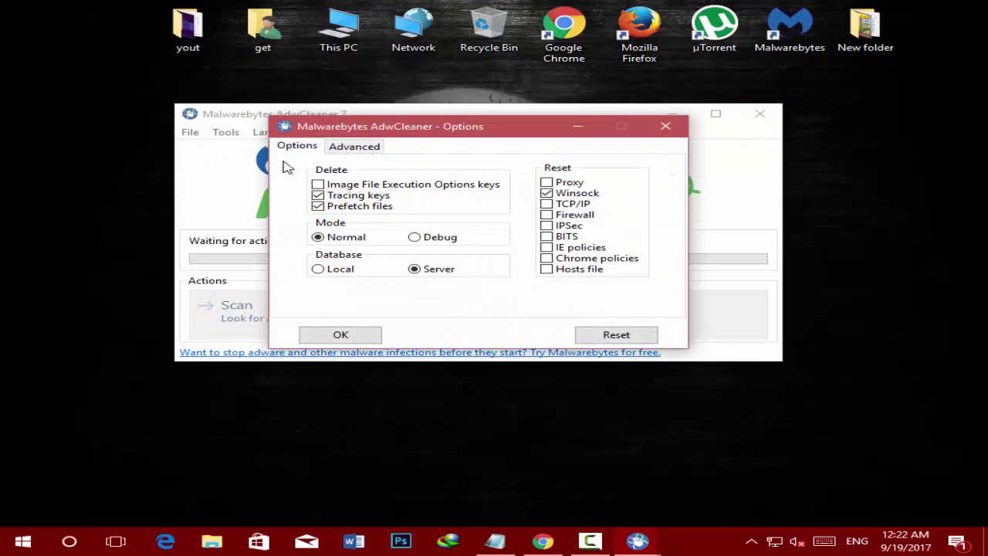
pyautogui.click(317, 270)
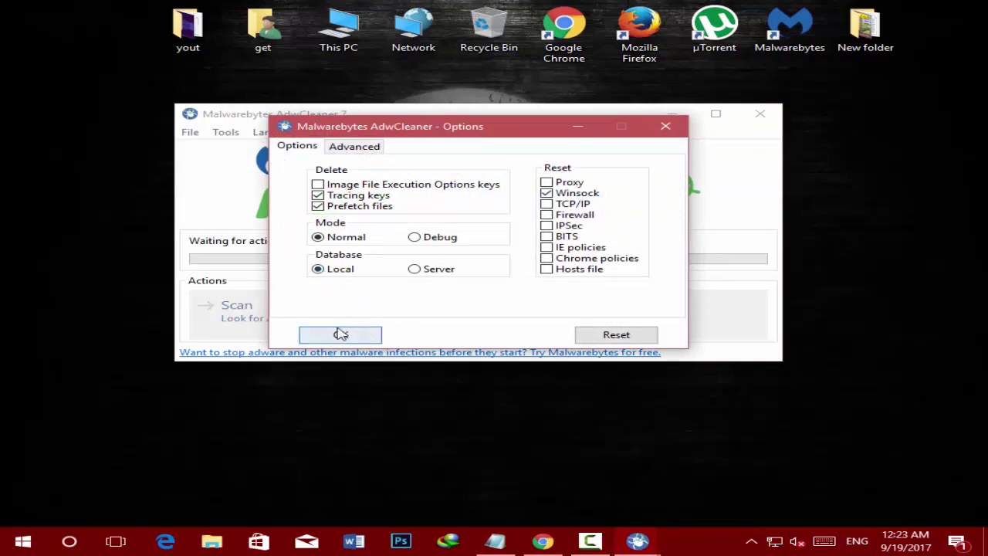
pyautogui.click(341, 335)
# Step: Reset the AdwCleaner options to their defaults, select the Local database and save the settings
pyautogui.click(239, 135)
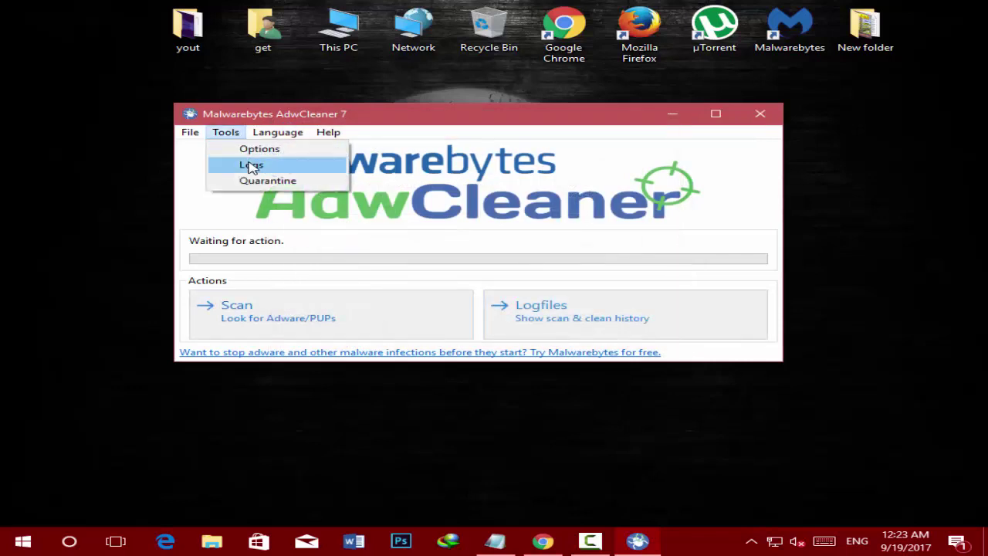
pyautogui.click(249, 148)
pyautogui.click(609, 340)
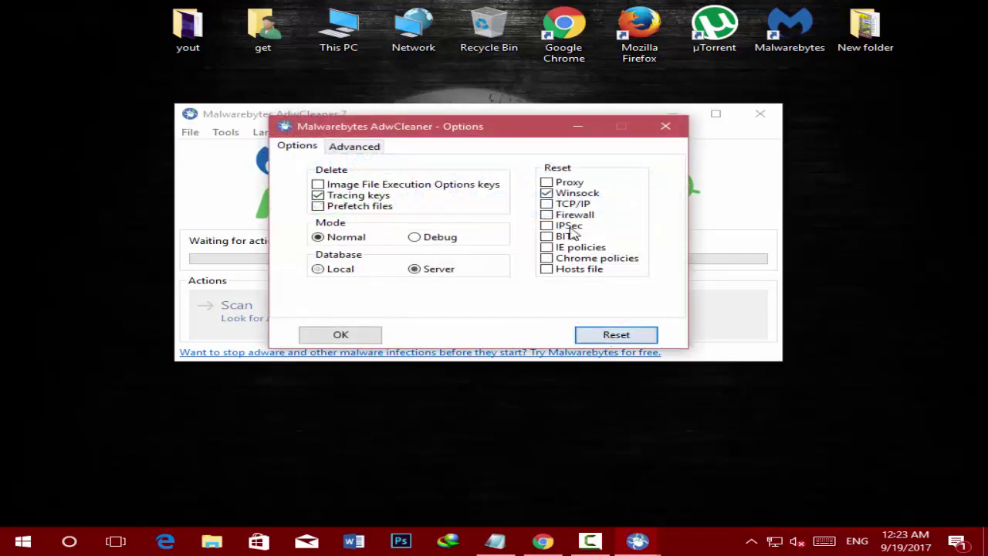
pyautogui.click(318, 268)
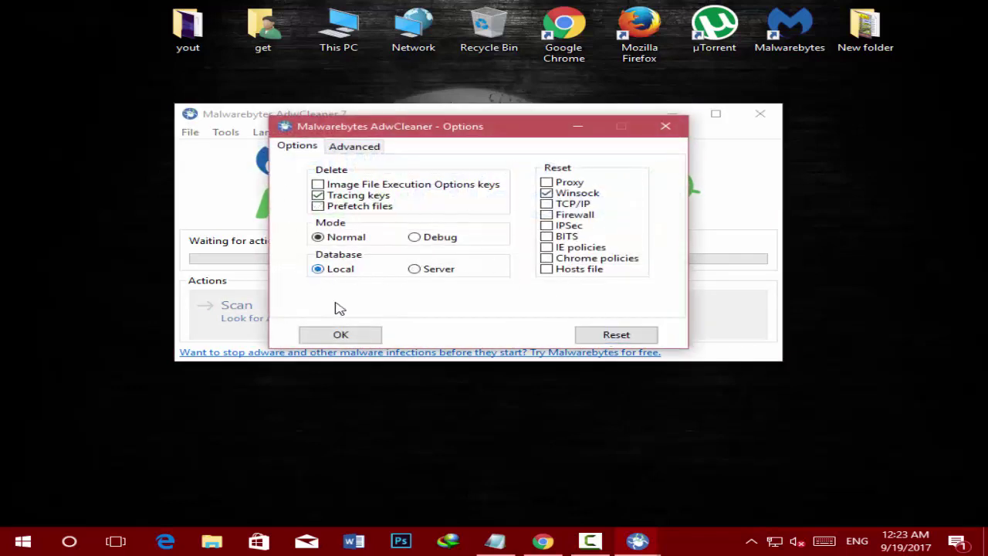
pyautogui.click(342, 335)
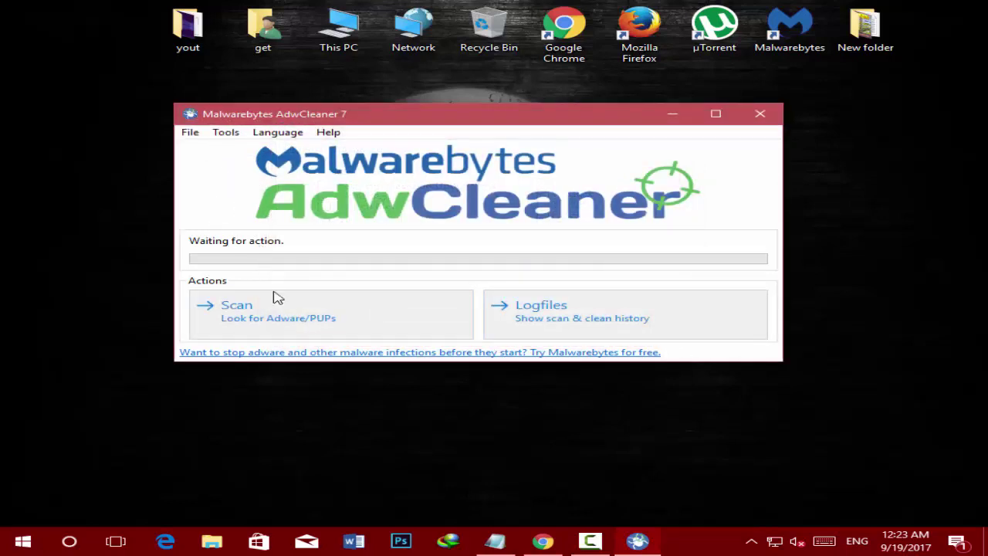
# Step: Start an AdwCleaner scan for adware and PUPs
pyautogui.click(279, 324)
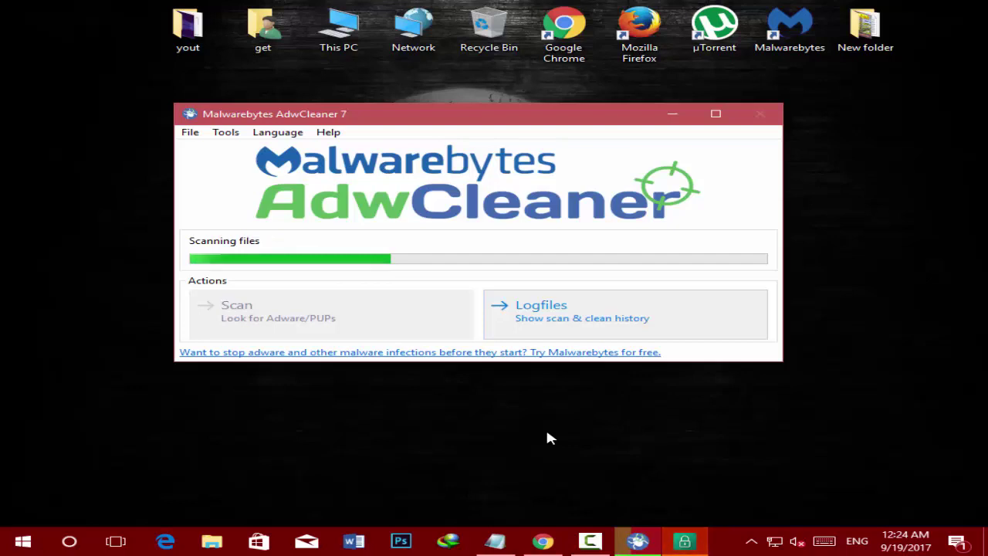
# Step: Switch to the LockPW window, enter the password and log in
pyautogui.click(685, 542)
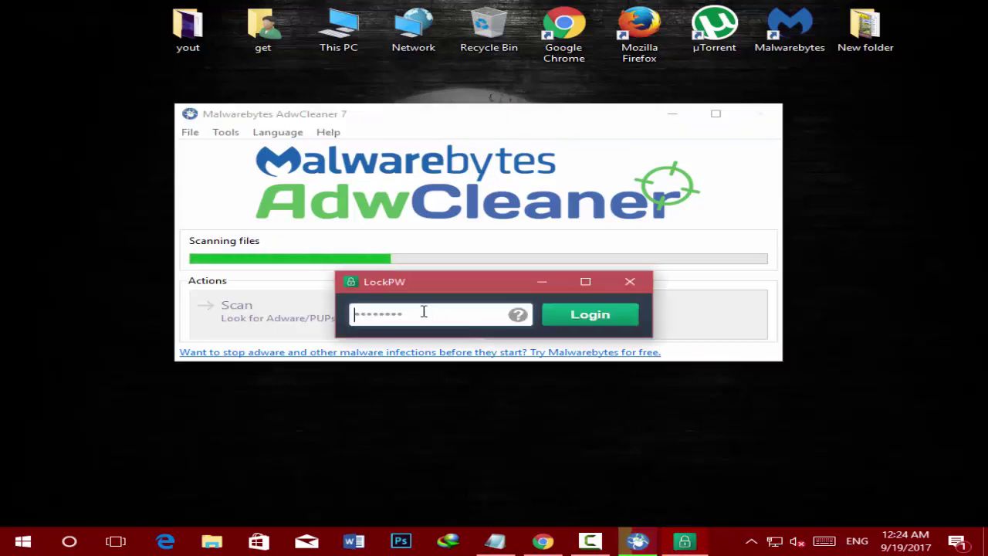
pyautogui.write('•••••••••')
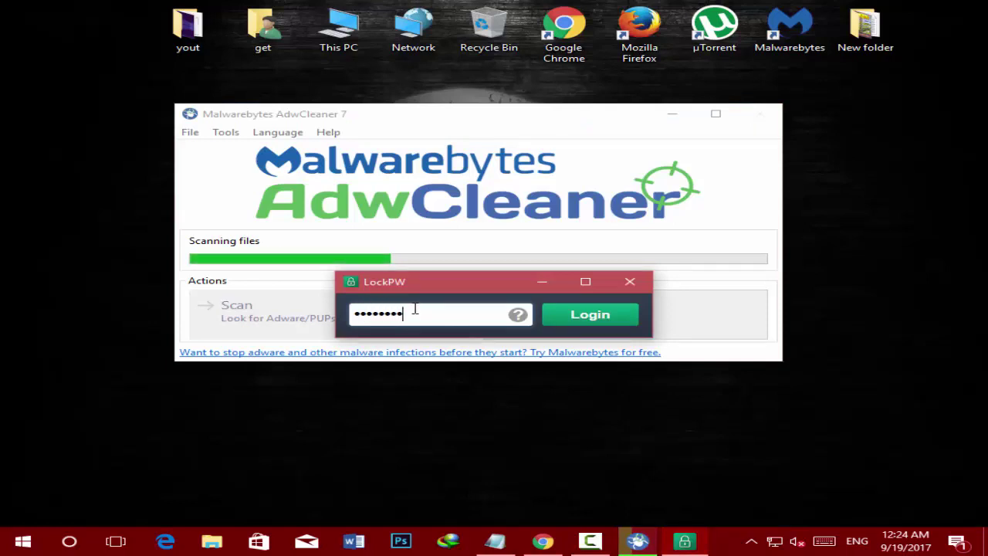
pyautogui.press('Return')
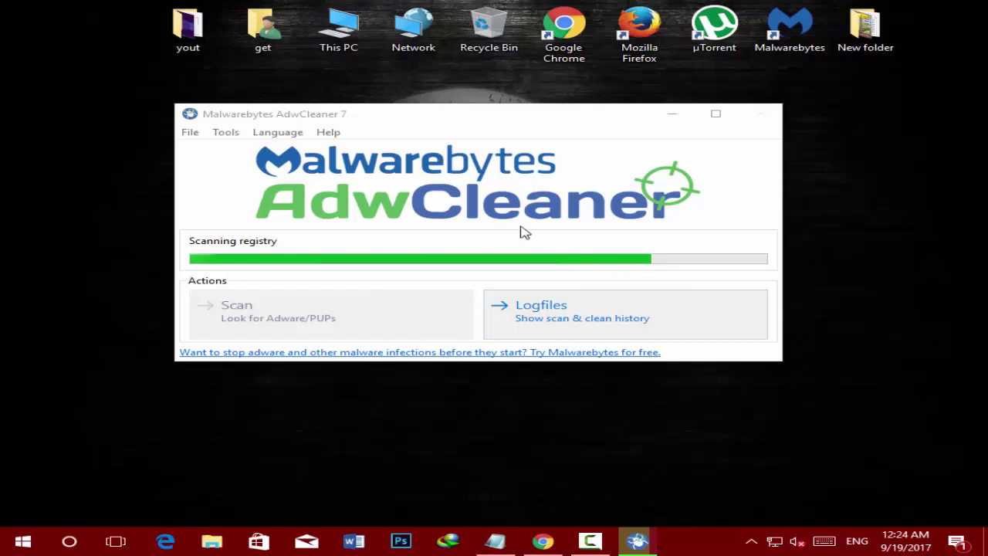
pyautogui.click(326, 120)
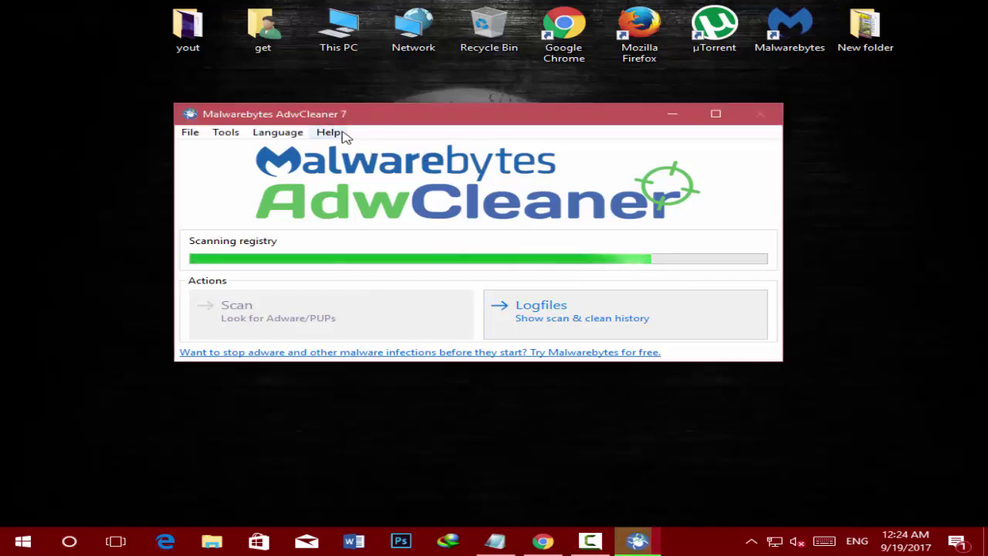
pyautogui.moveTo(491, 117); pyautogui.dragTo(480, 98)
pyautogui.rightClick(334, 420)
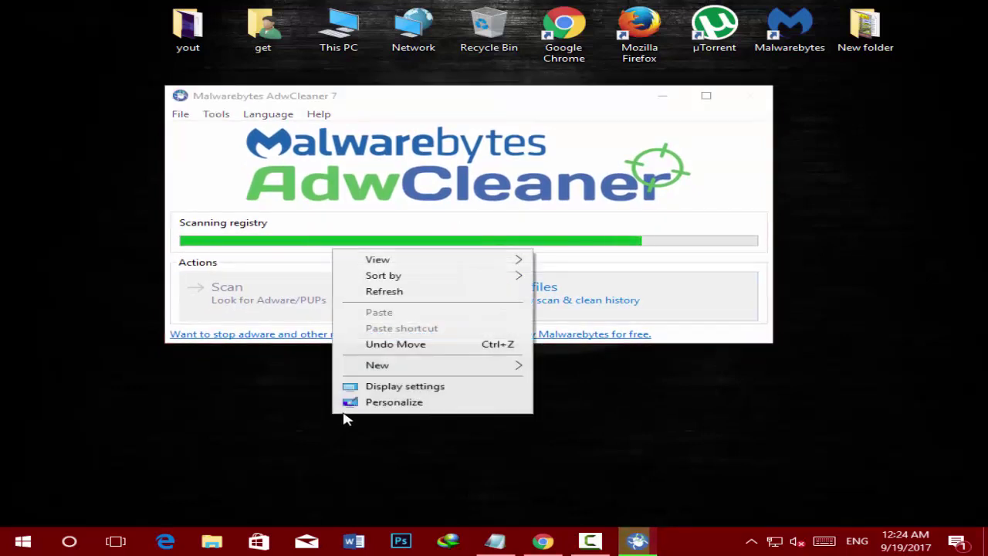
pyautogui.click(414, 289)
pyautogui.click(417, 97)
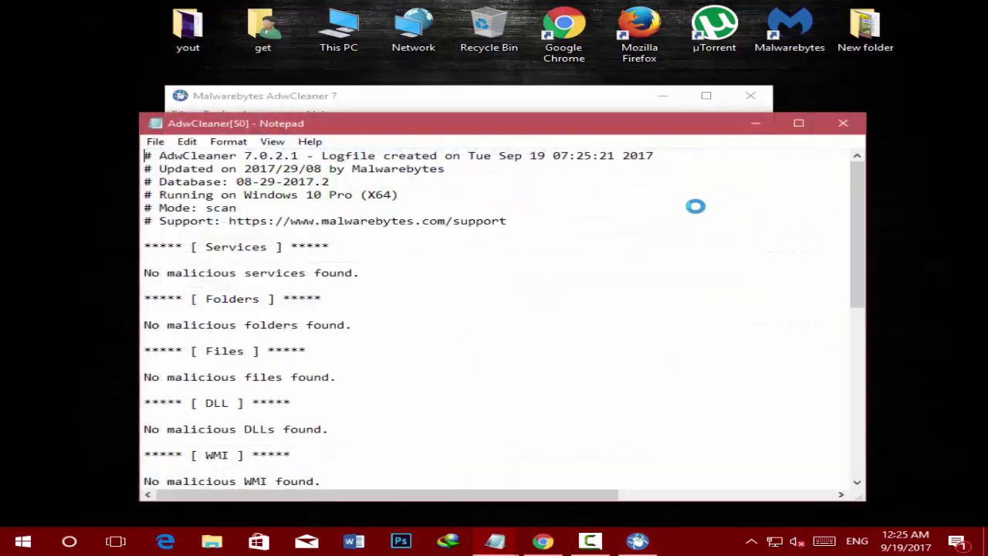
# Step: Minimize the scan logfile, review the Scan and Clean log lists in the Log Manager, and close it
pyautogui.click(755, 122)
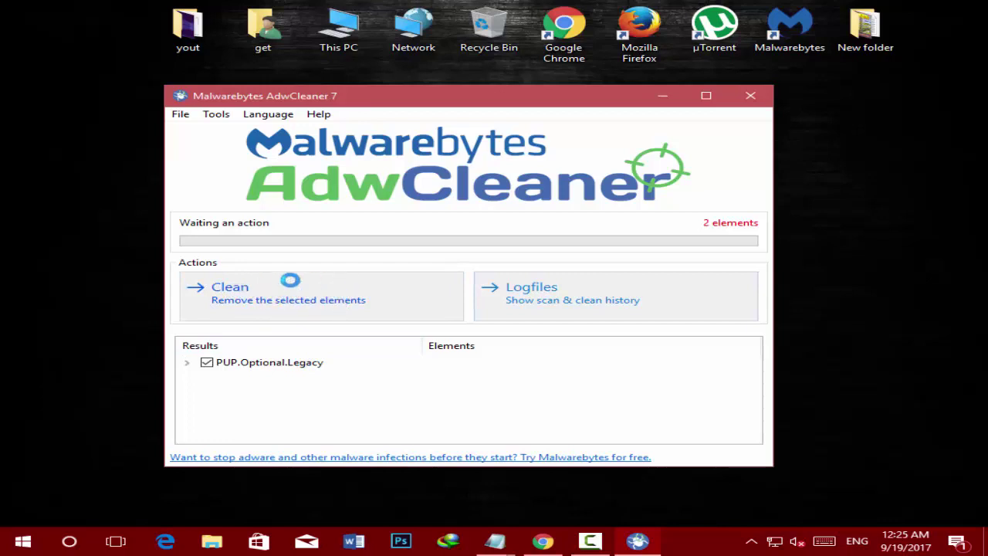
pyautogui.click(553, 290)
pyautogui.click(266, 158)
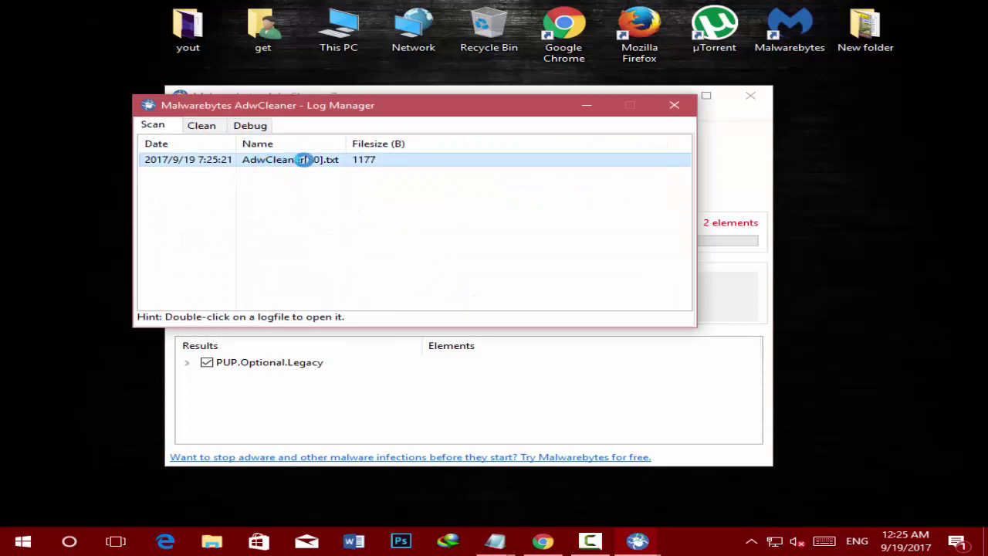
pyautogui.click(207, 125)
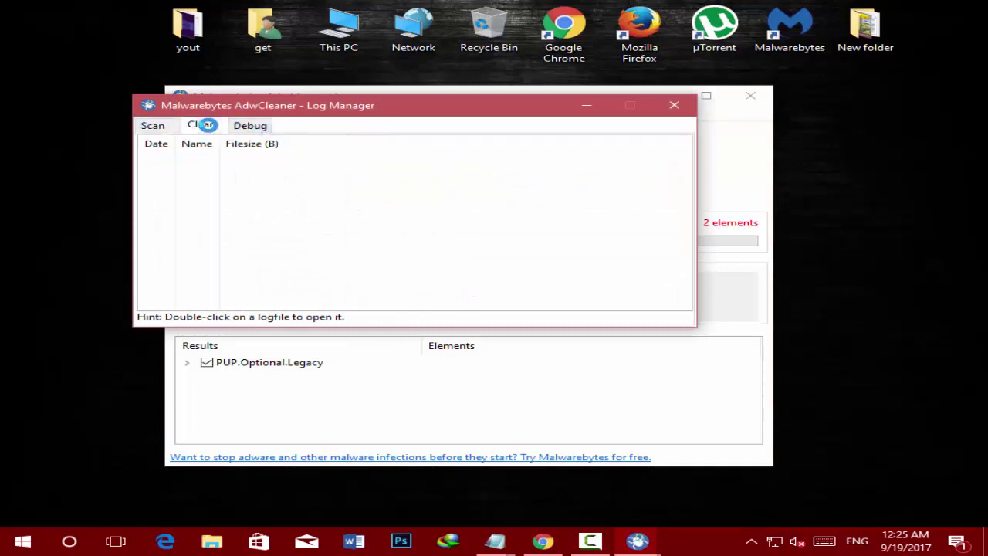
pyautogui.click(165, 125)
pyautogui.click(674, 105)
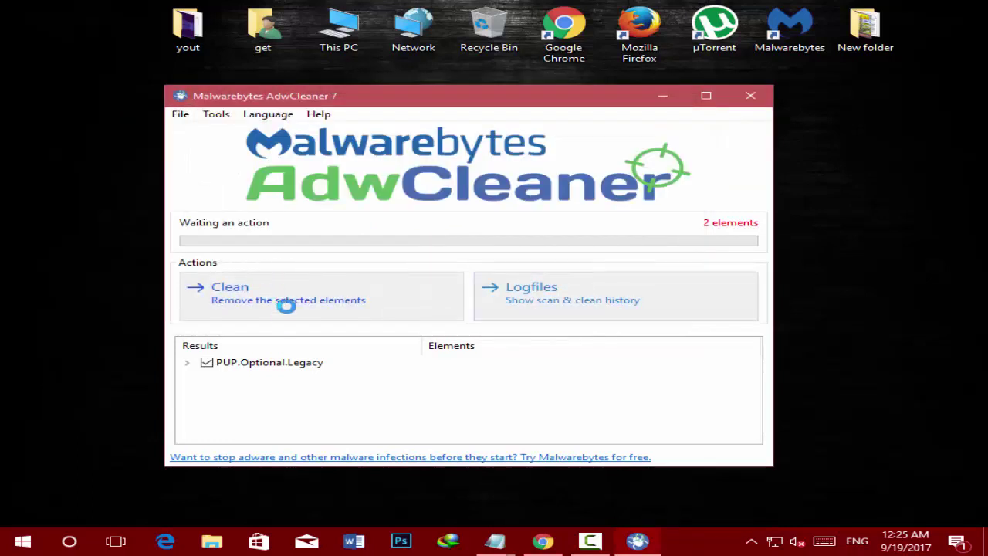
# Step: Clean the selected PUP.Optional.Legacy elements and accept the closing of all running processes
pyautogui.click(297, 300)
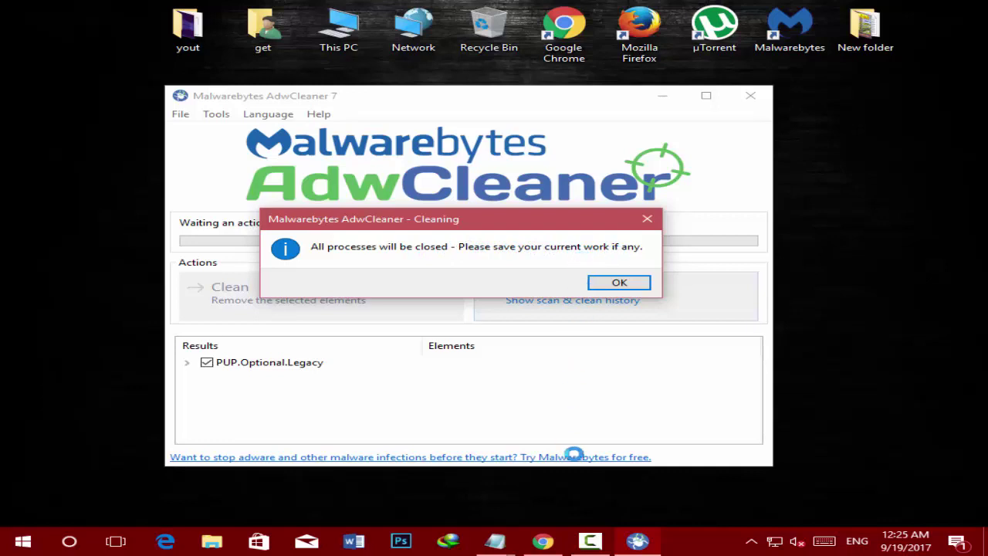
pyautogui.press('F9')
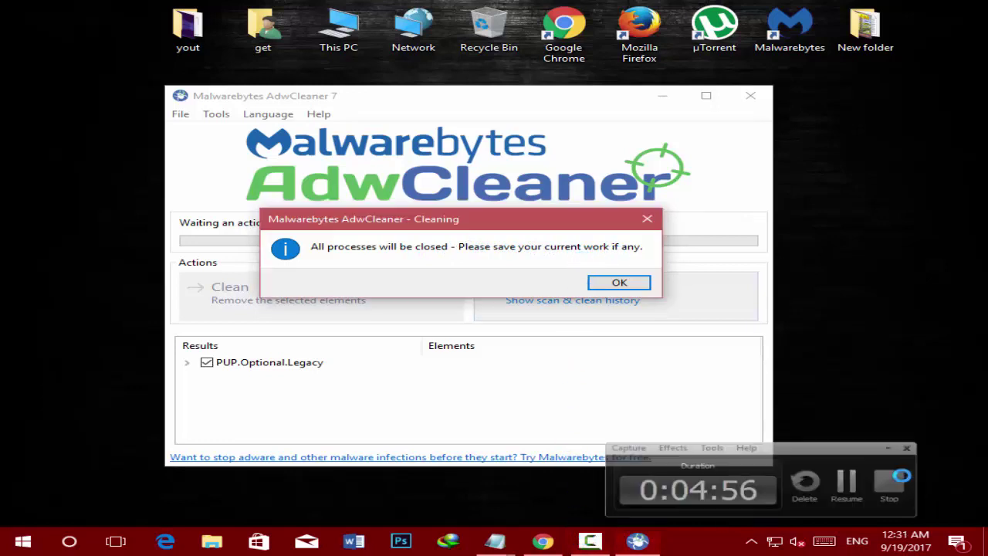
pyautogui.press('Return')
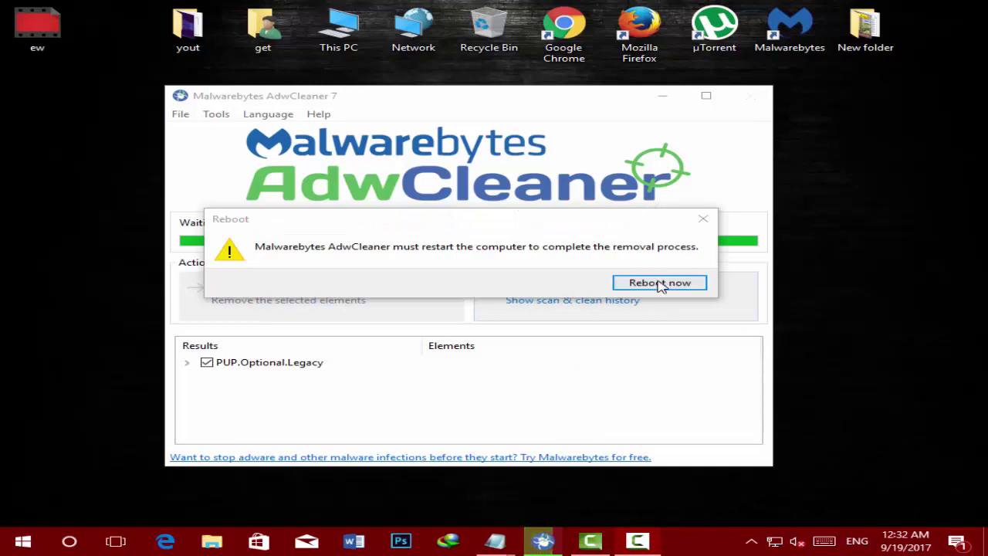